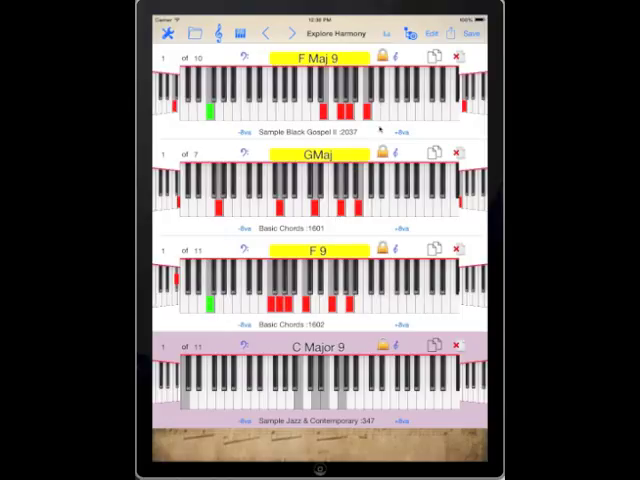
- Put the F Maj 9, GMaj, F 9, C Major 9 chord list into edit mode
left_click(433, 34)
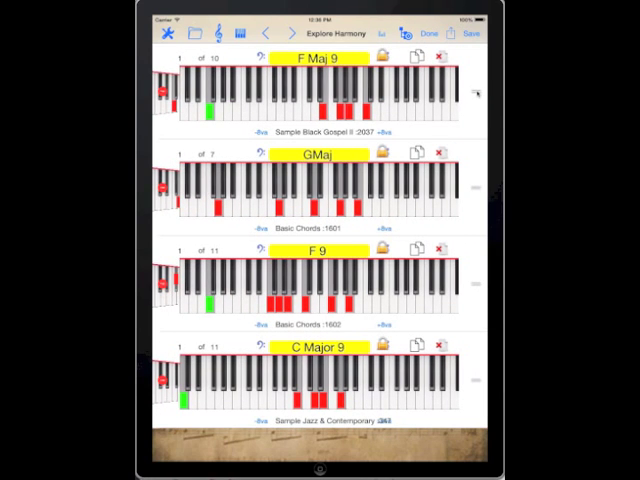
- Move F Maj 9 down into third place, then move F 9 below it
left_click_drag(477, 92, 464, 263)
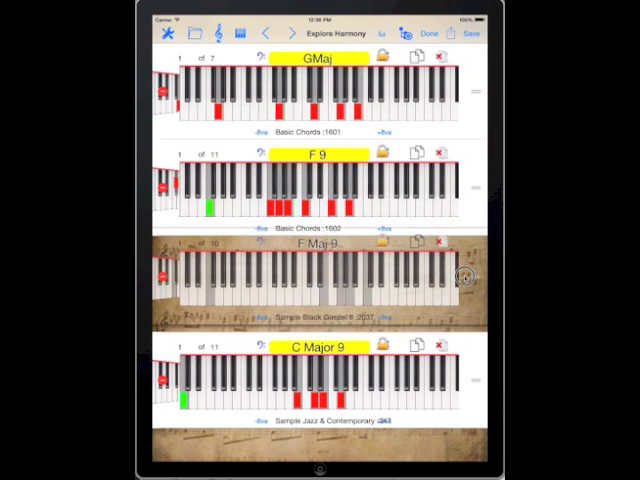
left_click_drag(464, 263, 464, 287)
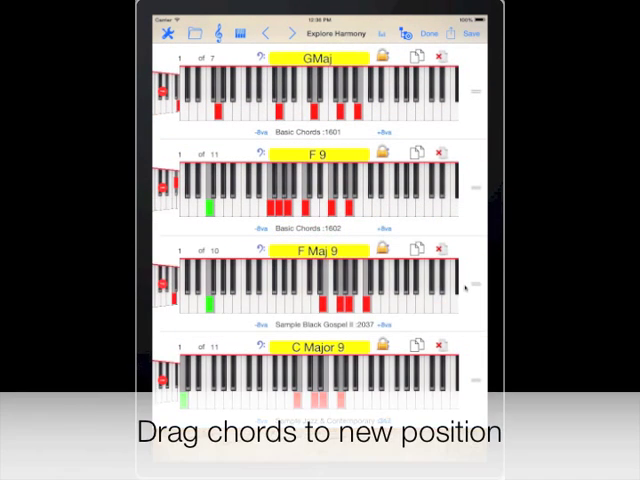
left_click_drag(479, 188, 472, 283)
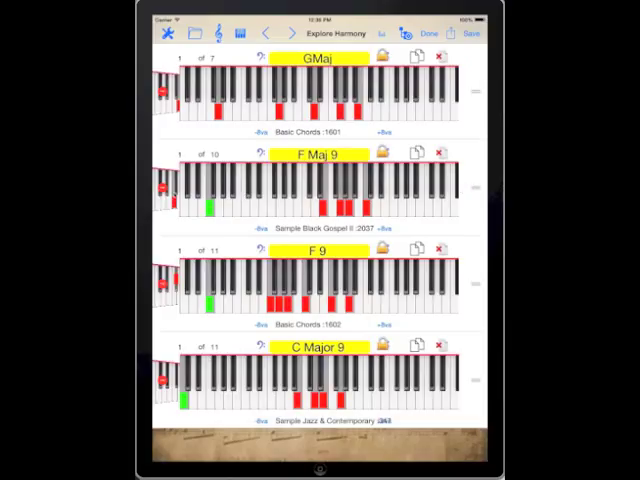
- Delete the F Maj 9 row and confirm the removal
left_click(162, 188)
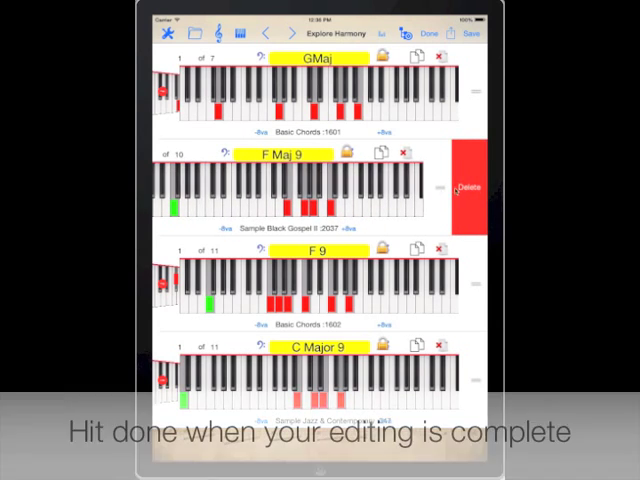
left_click(462, 188)
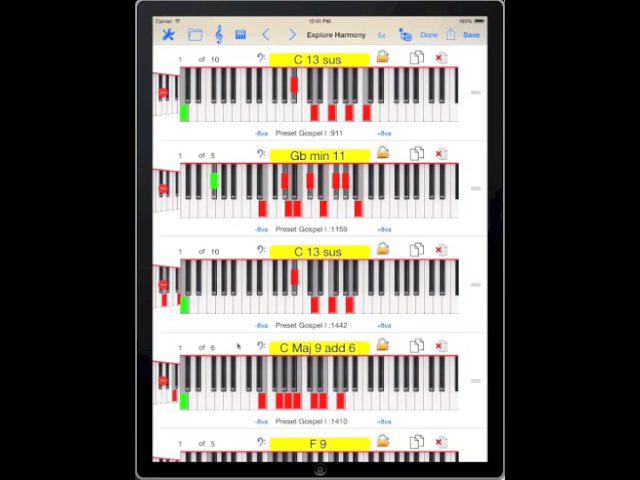
scroll(237, 310, "down", 2)
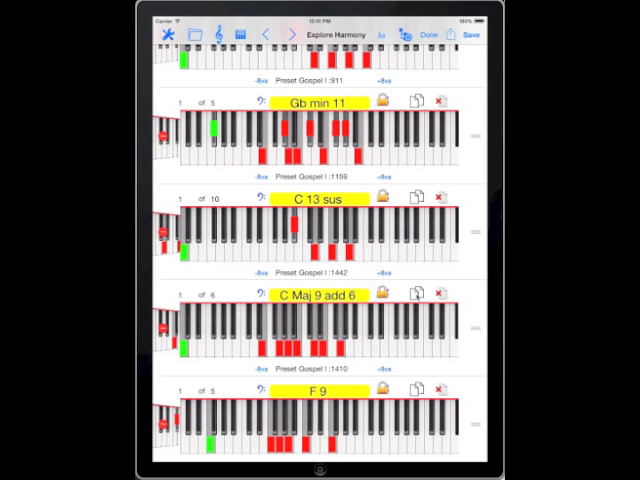
left_click(416, 293)
scroll(350, 300, "down", 3)
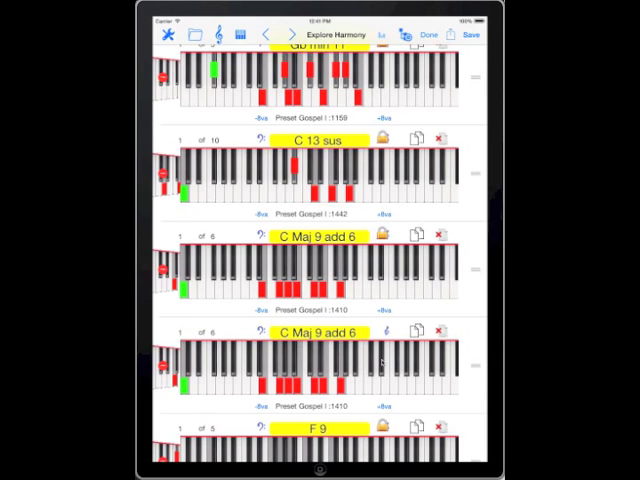
- Swipe the copied chord past G 7b9b5#5 to D min 11, then adjust the chord list
left_click_drag(381, 362, 280, 362)
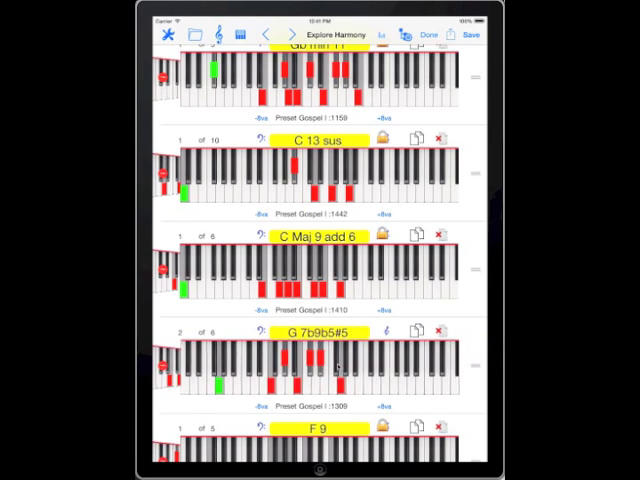
left_click_drag(381, 362, 280, 362)
left_click(285, 370)
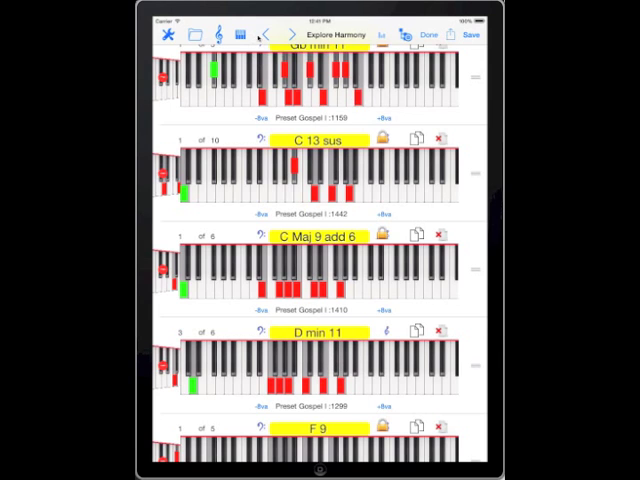
mouse_move(303, 180)
left_mouse_down()
mouse_move(303, 245)
mouse_move(316, 290)
left_mouse_up()
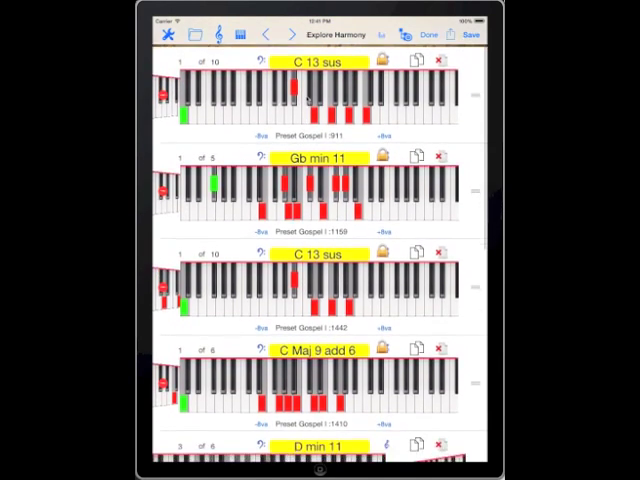